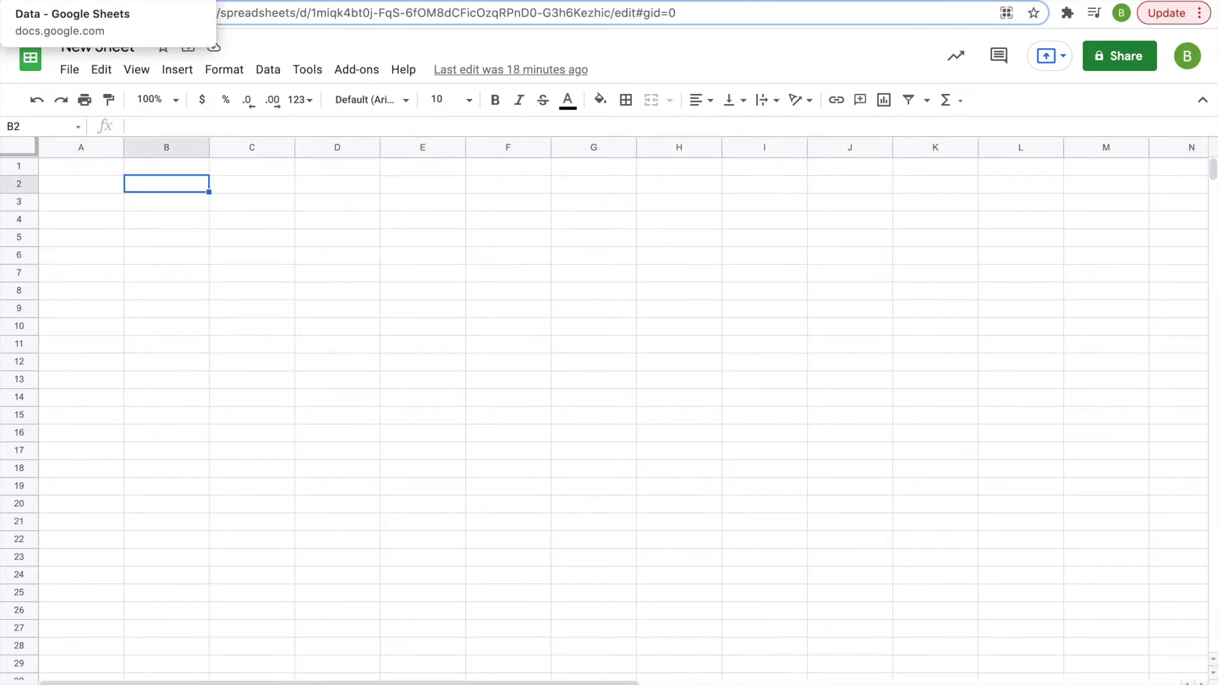
- Flip between New Sheet and the Data spreadsheet, ending on Data's customer table
left_click(76, 1)
key("ctrl+Tab")
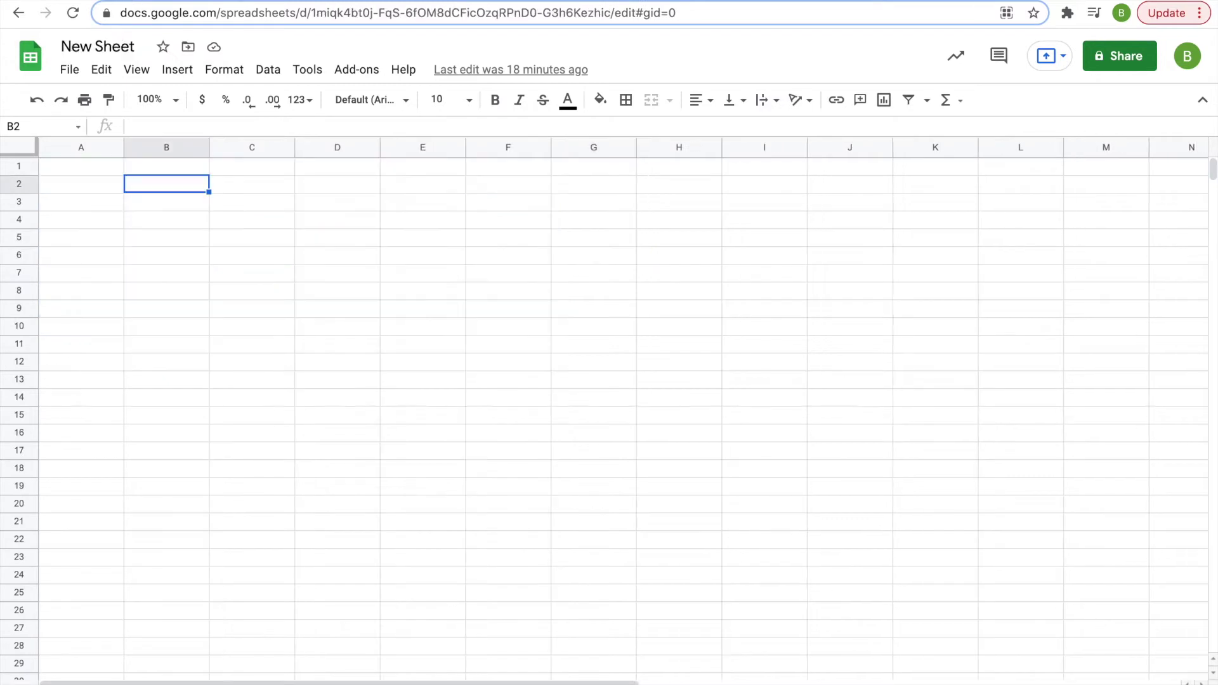
key("ctrl+Tab")
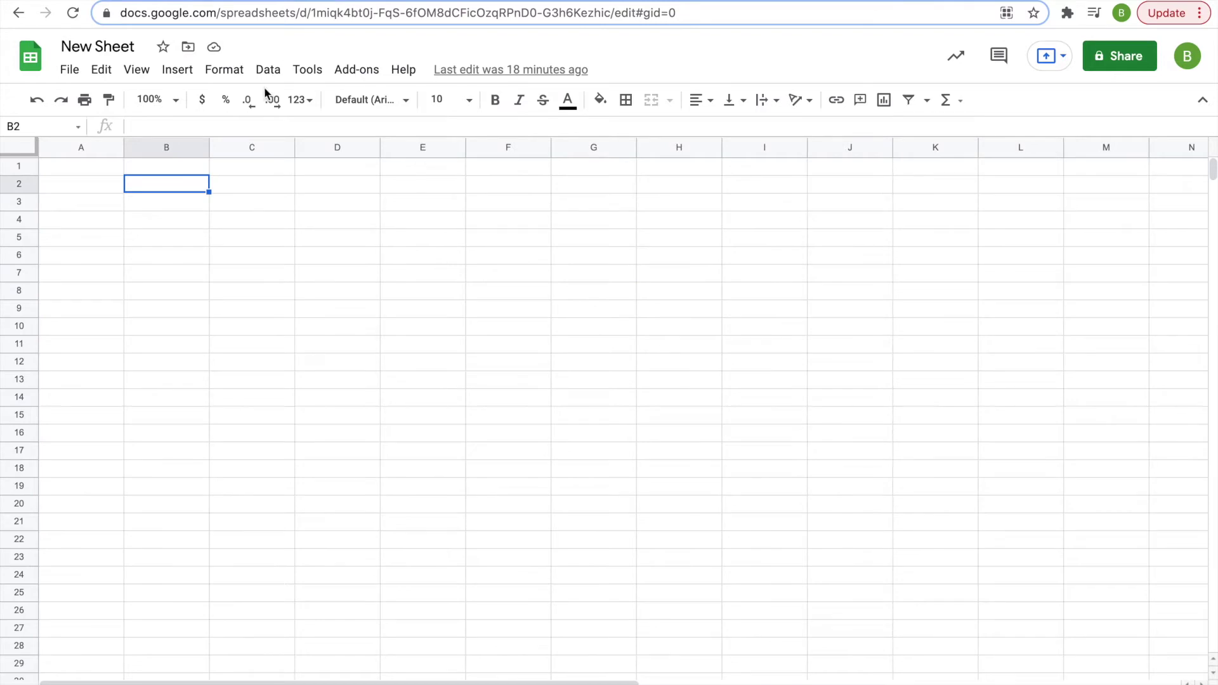
- Start =IMPORTRANGE( in New Sheet's cell A1, then select the Data spreadsheet's web address
left_click(94, 166)
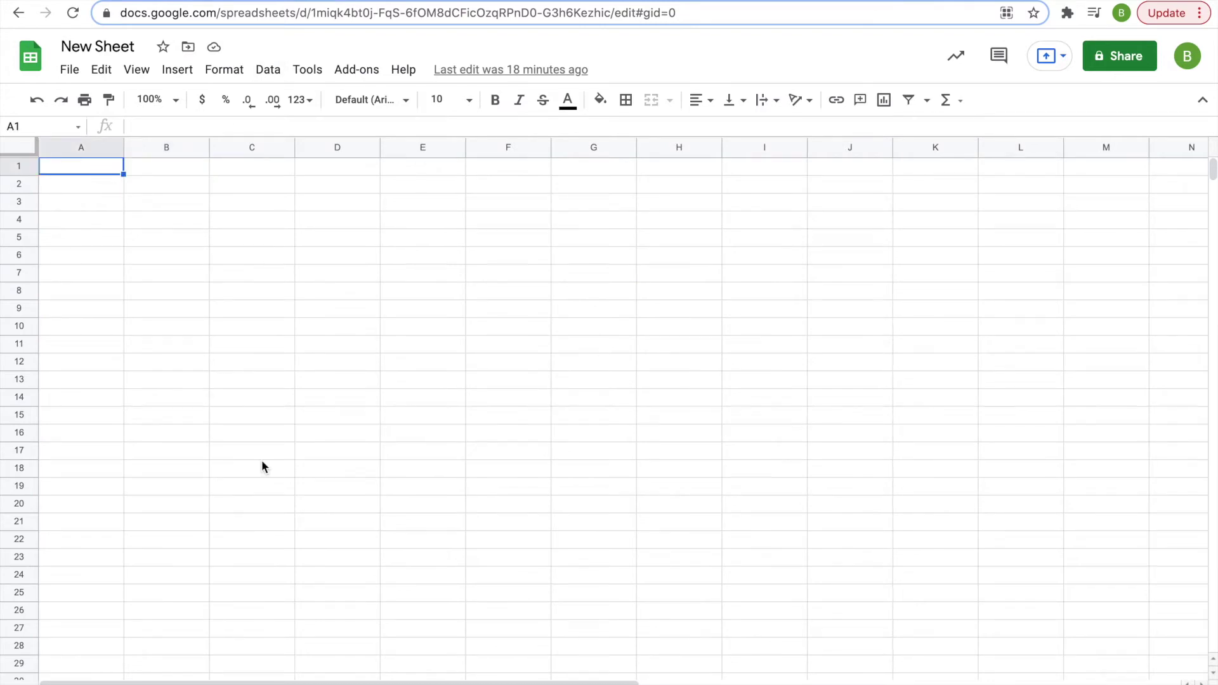
type("=")
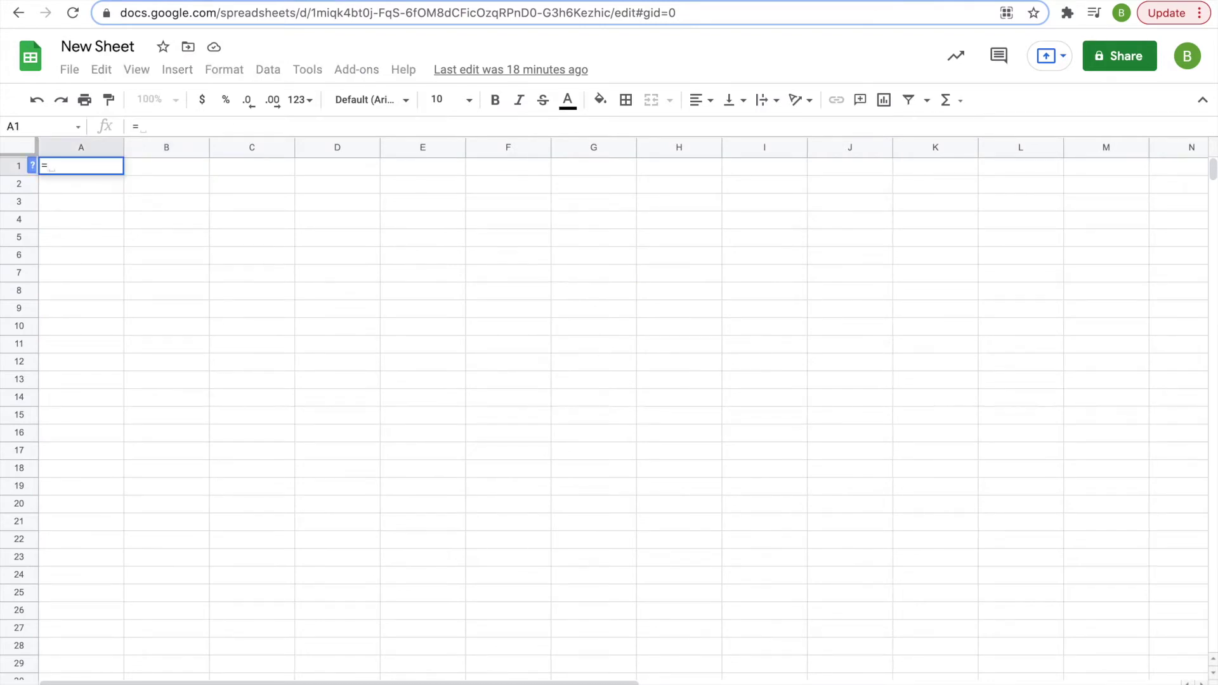
type("IMPORT")
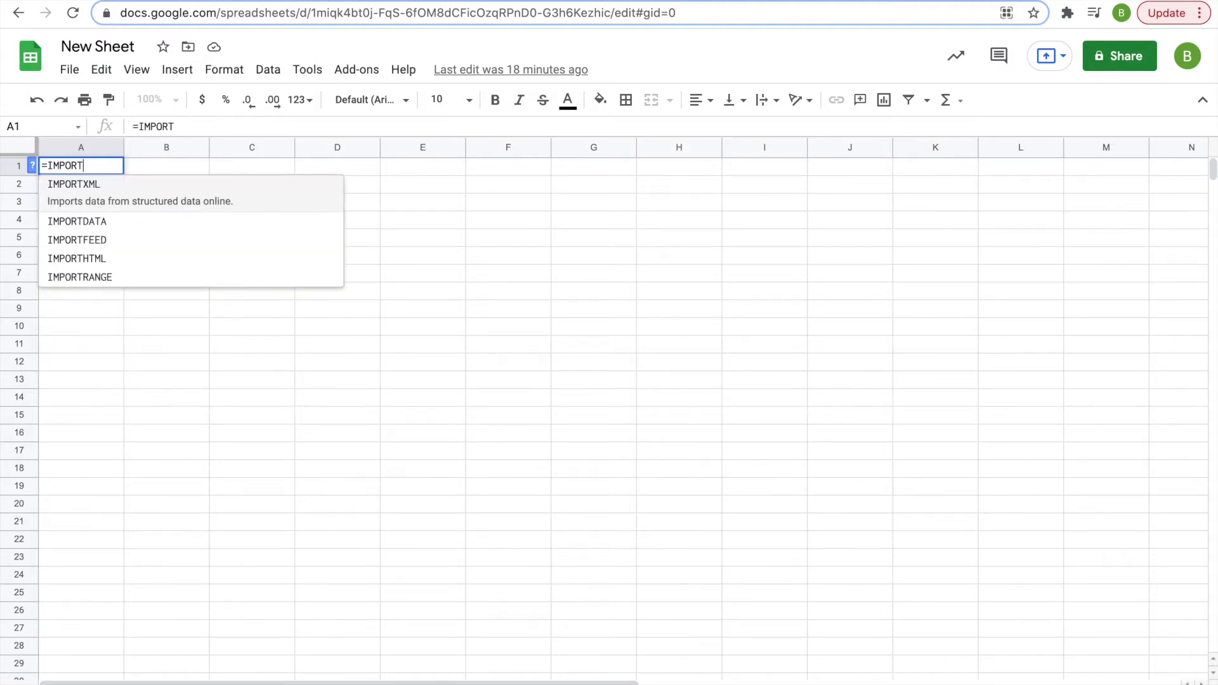
type("RANGE")
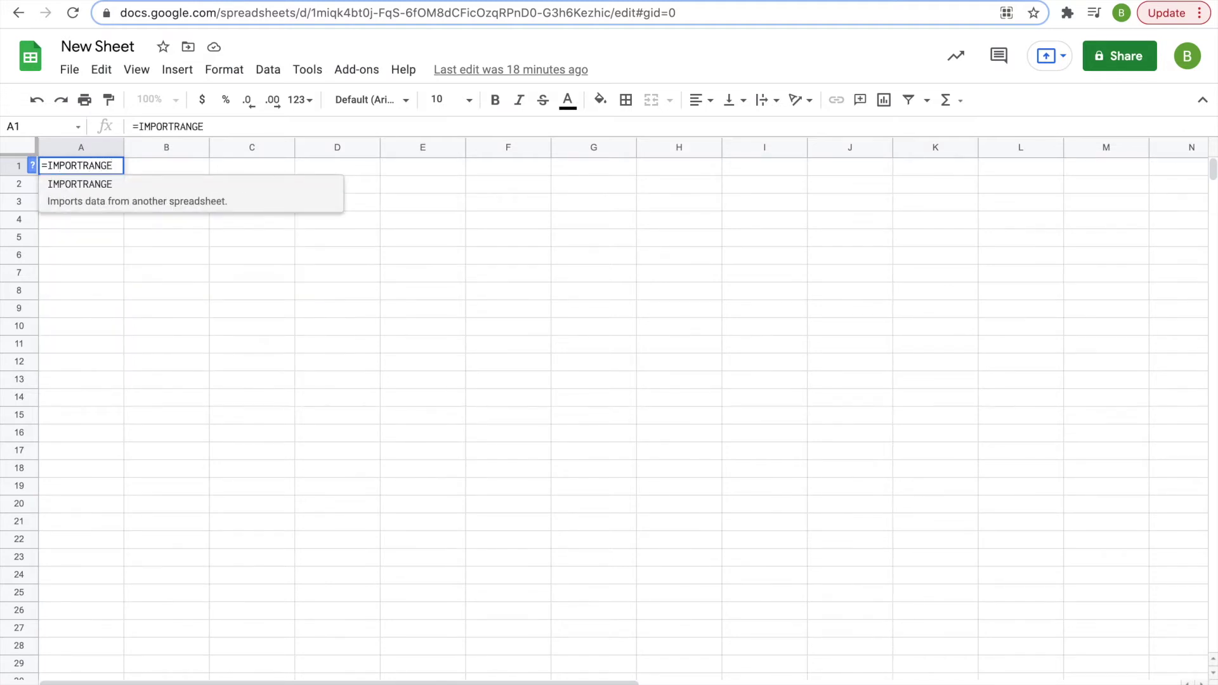
type("(")
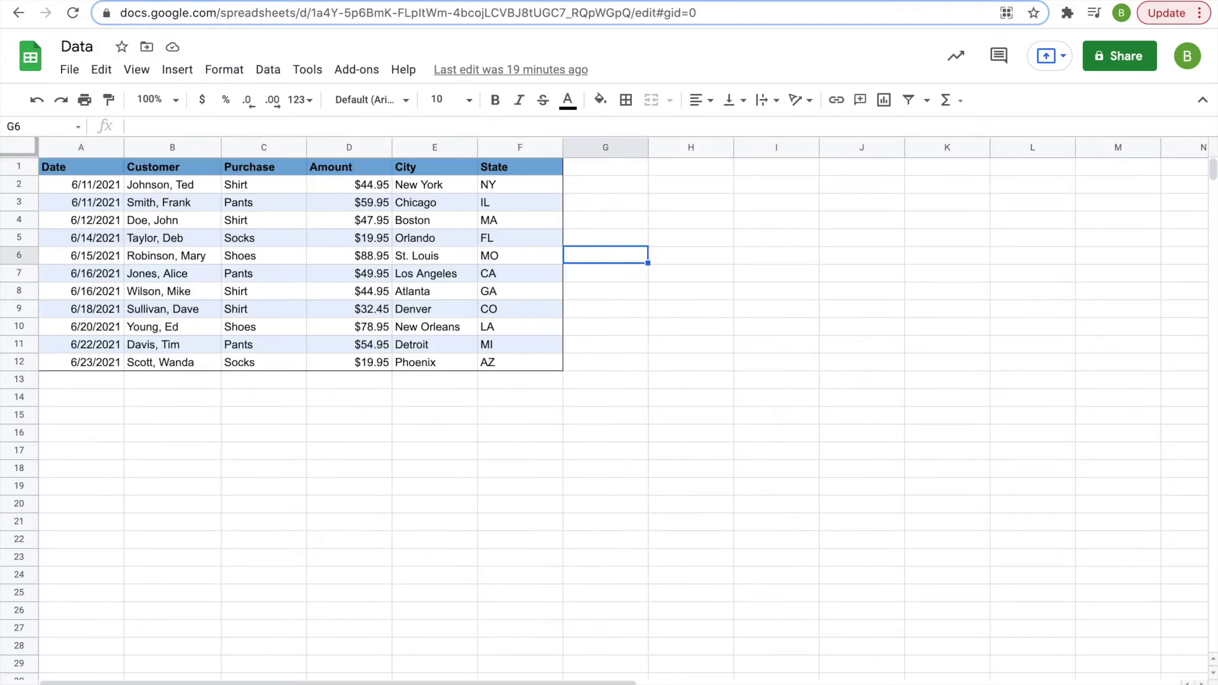
left_click(375, 11)
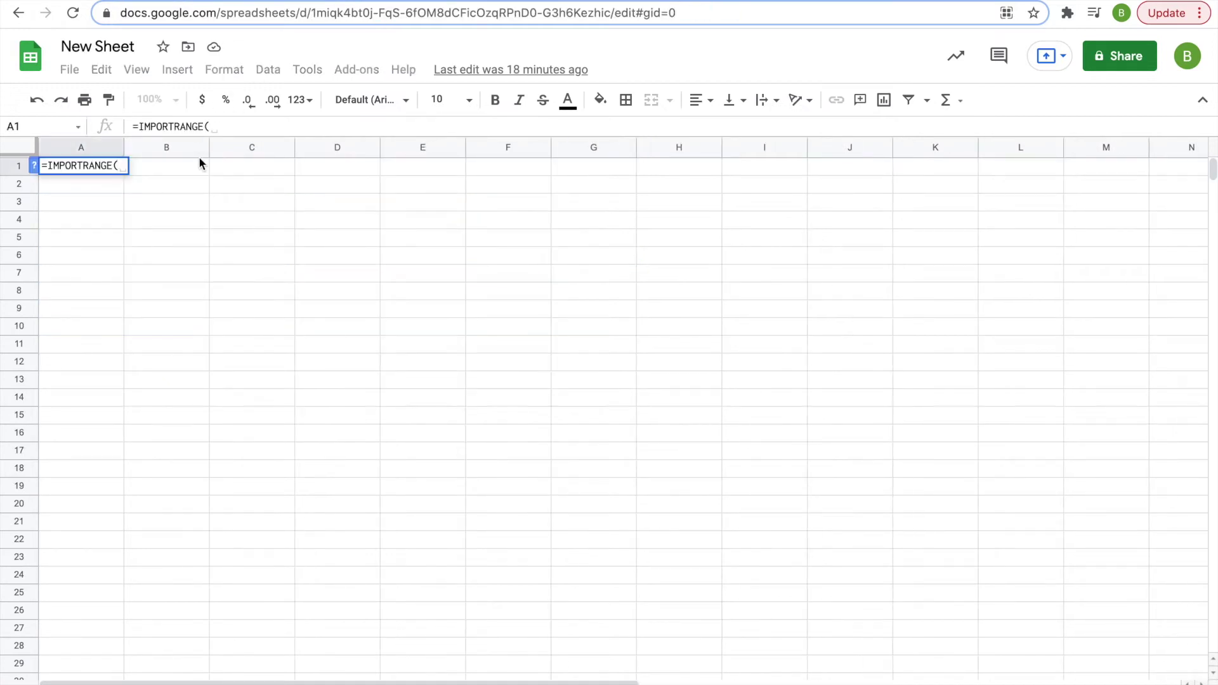
- Paste the Data spreadsheet's URL in quotes as IMPORTRANGE's first argument, followed by a comma
type("\"")
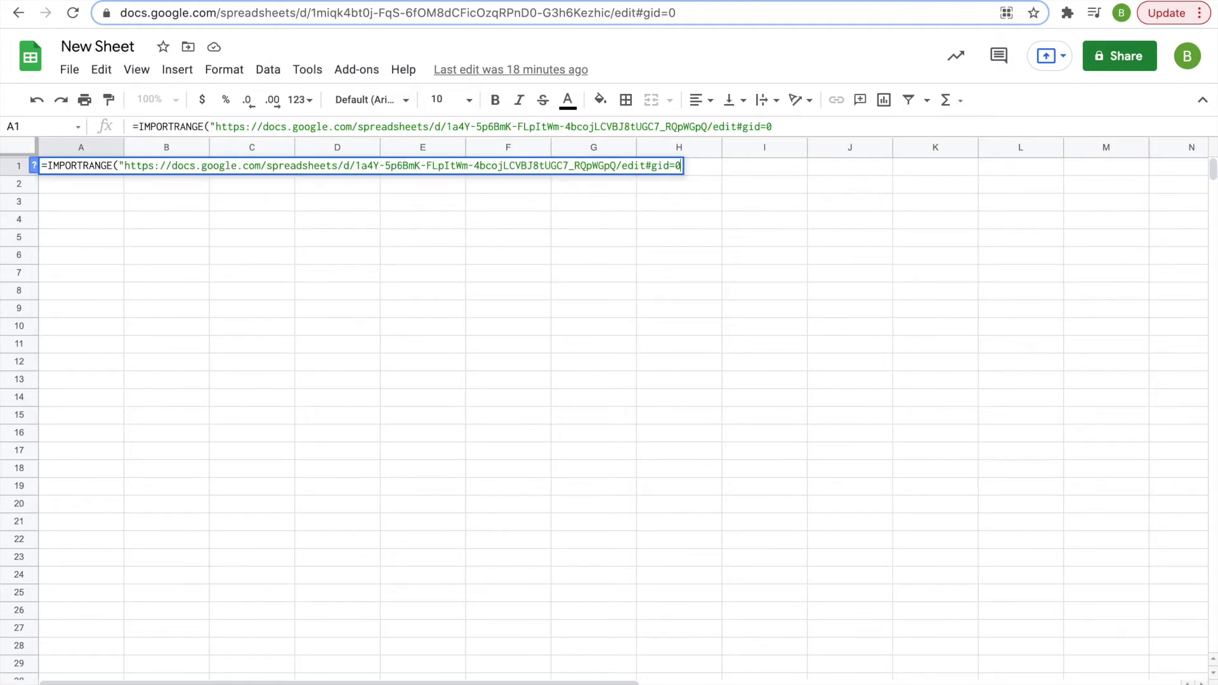
type("\", ")
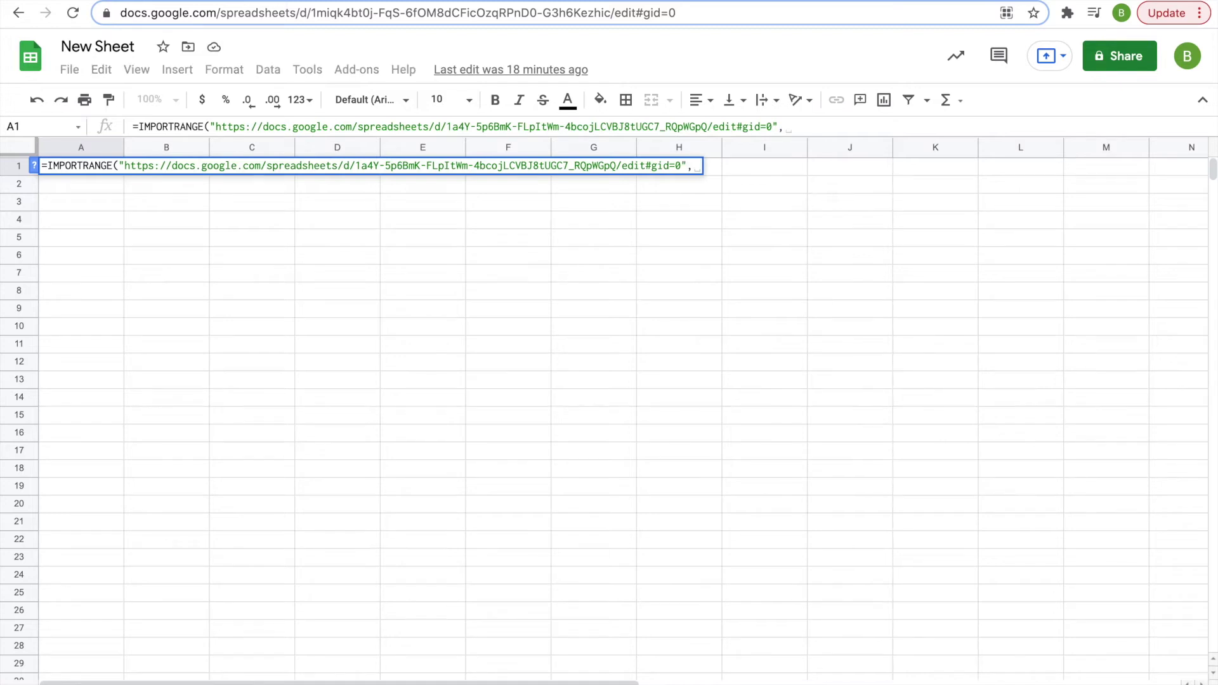
type("\"")
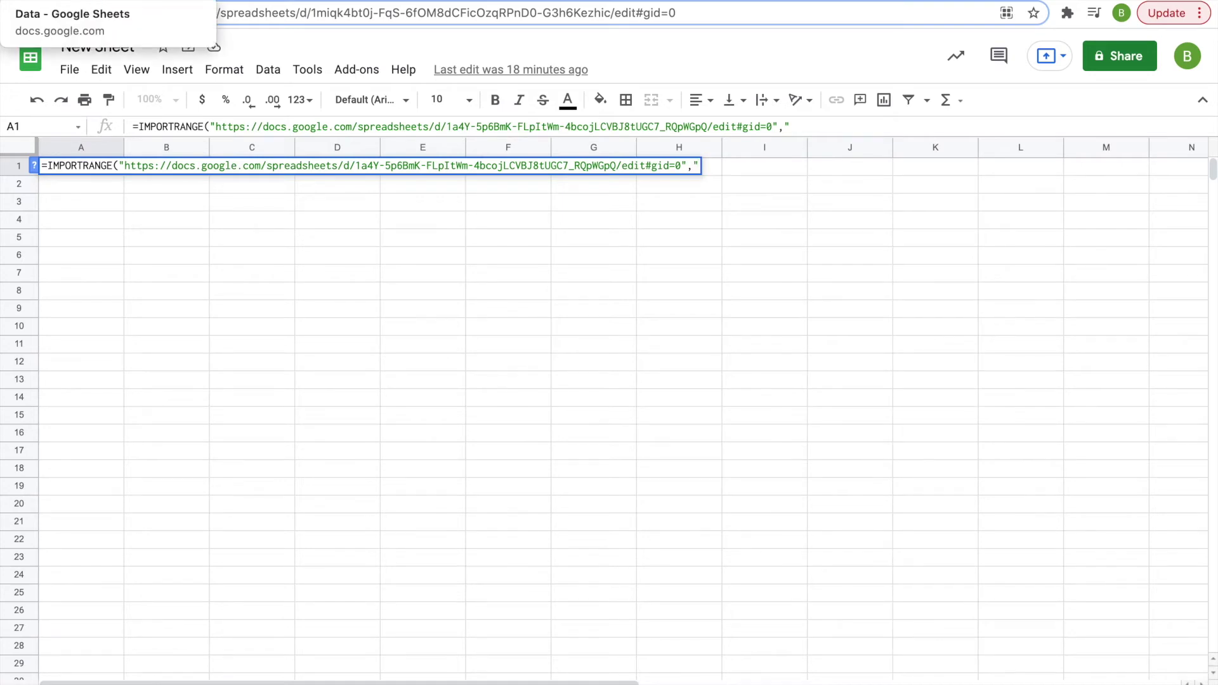
- Check Data's table range, then complete and enter the formula with range "A1:F12"
left_click(76, 1)
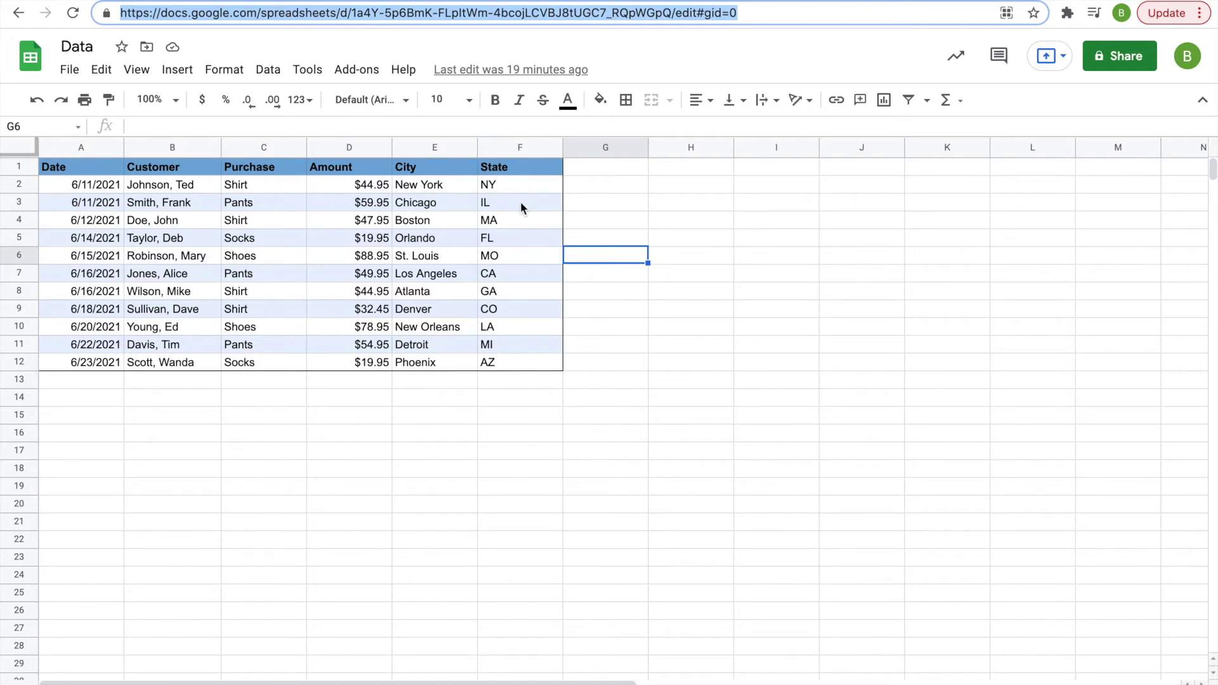
key("ctrl+Tab")
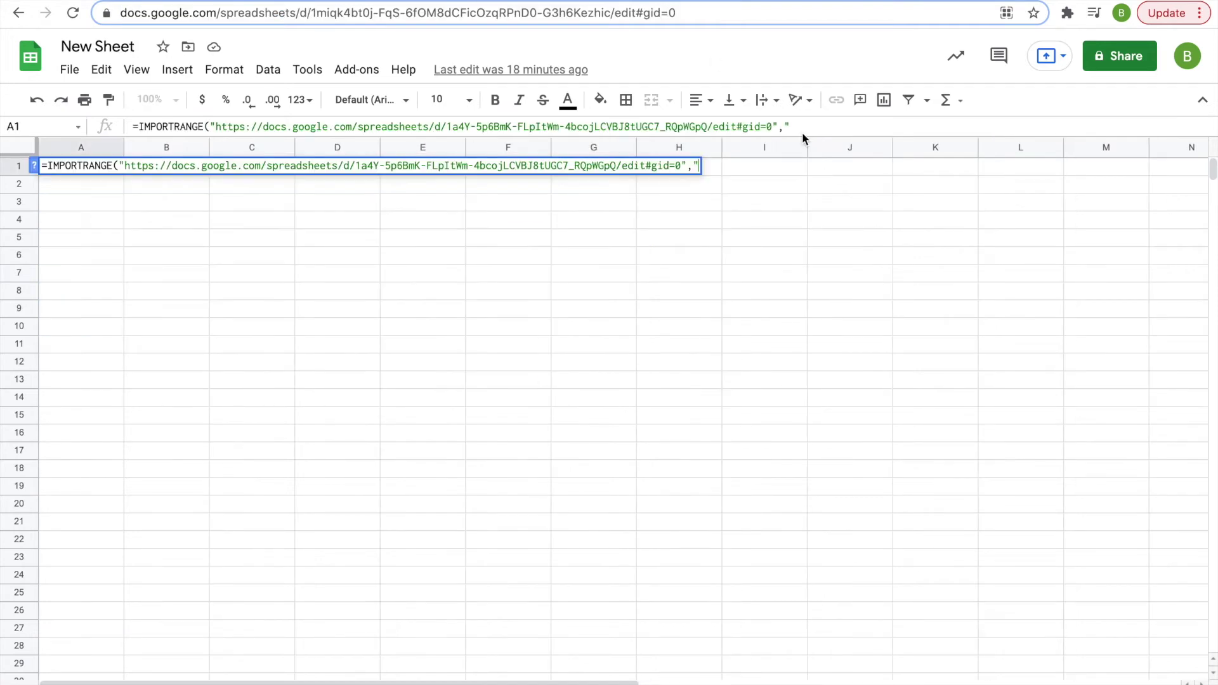
type("A1:F12\"")
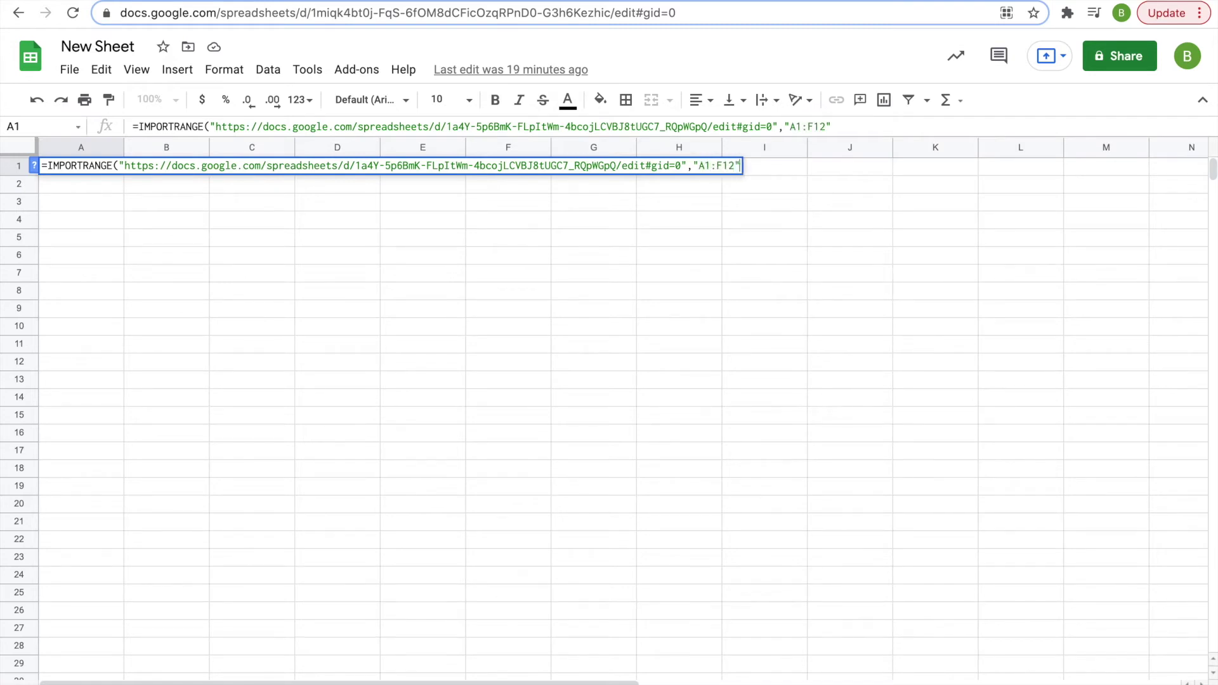
key("Return")
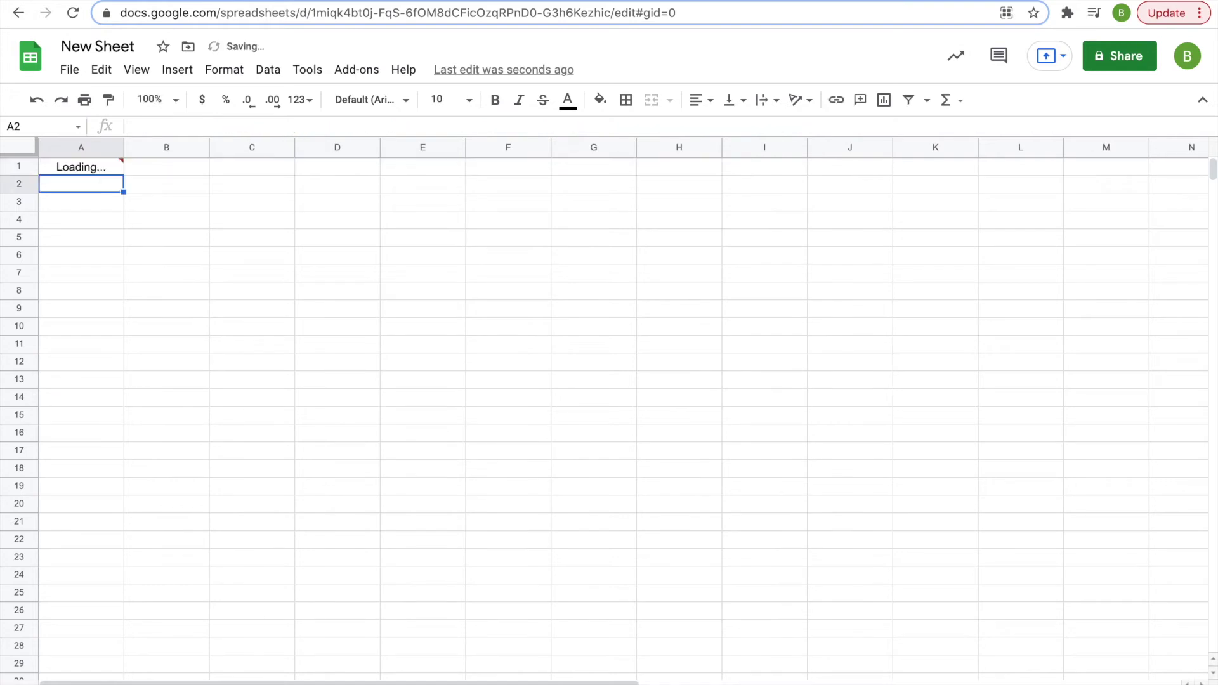
- Allow access from A1's #REF! popup so the Data table imports, then check cell F5
left_click(75, 166)
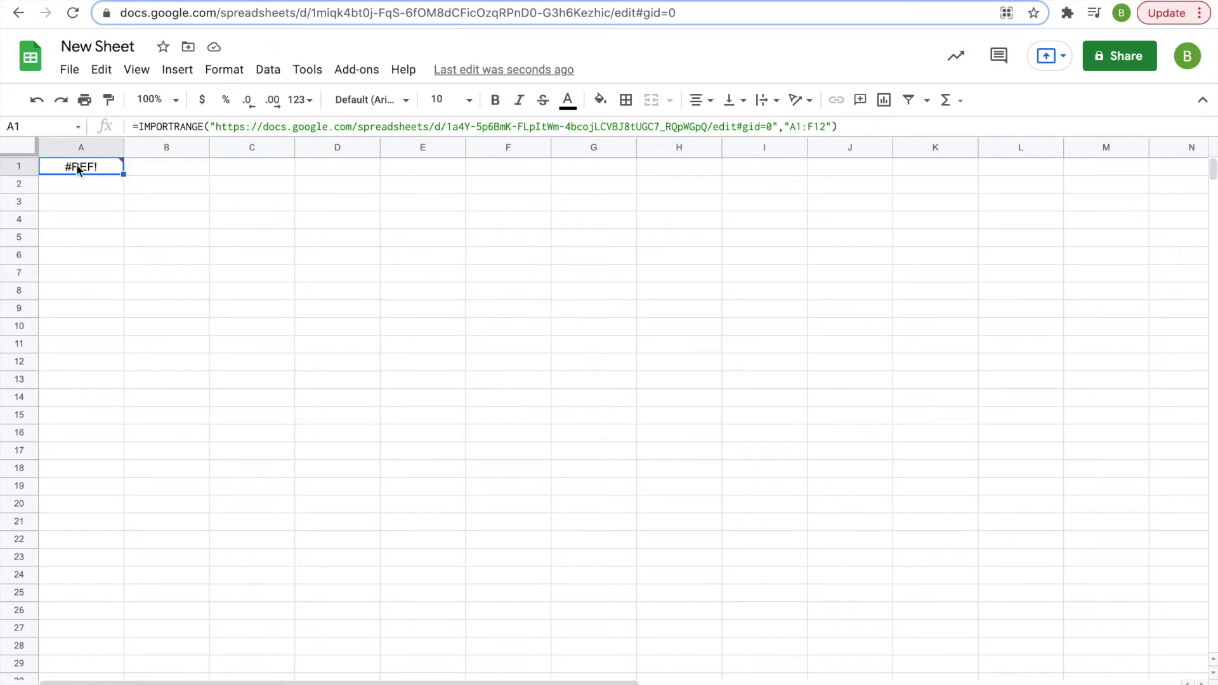
mouse_move(91, 167)
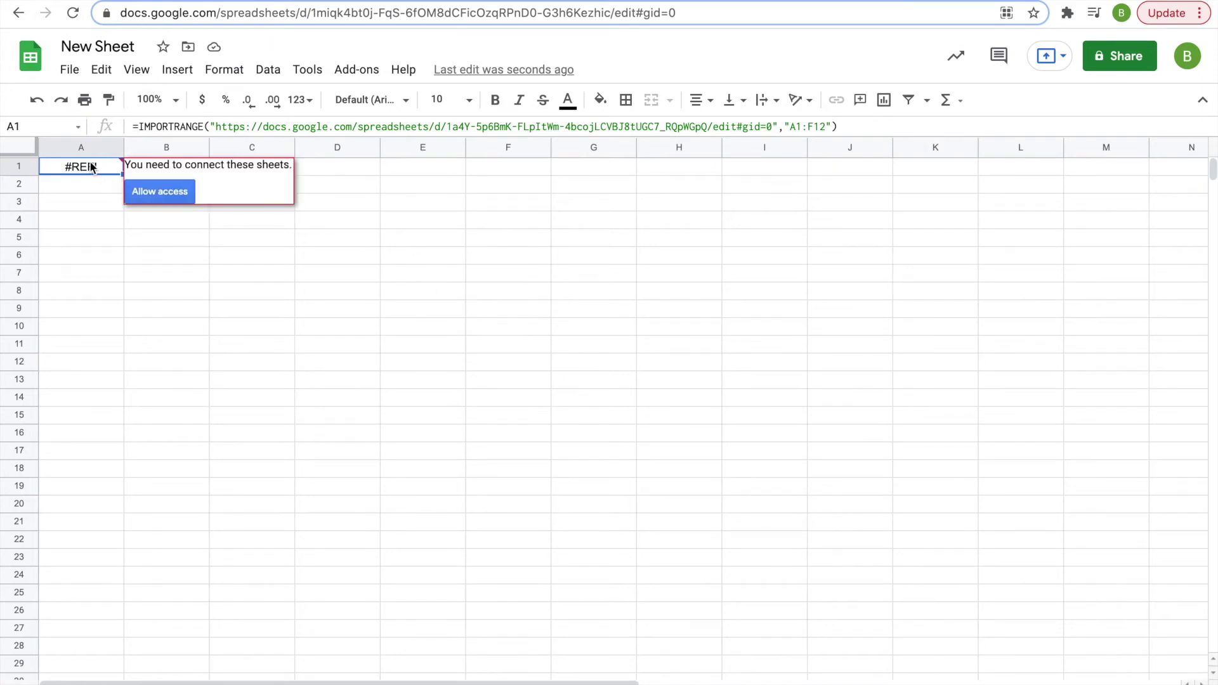
left_click(173, 190)
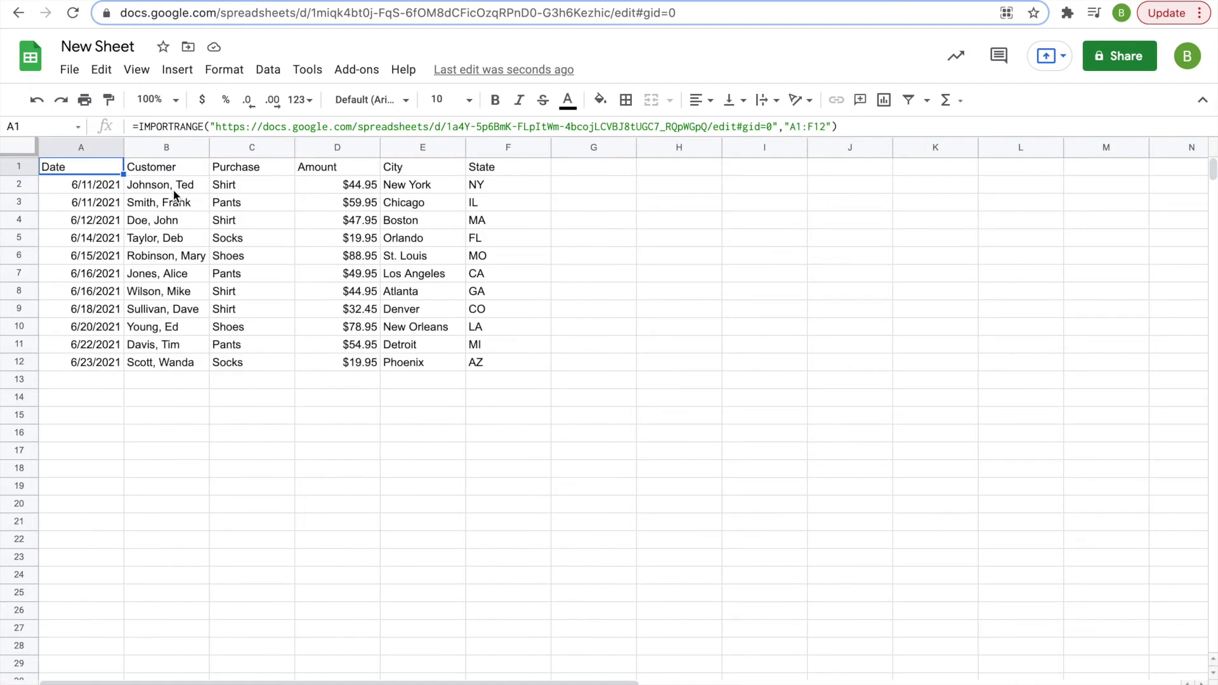
left_click(472, 239)
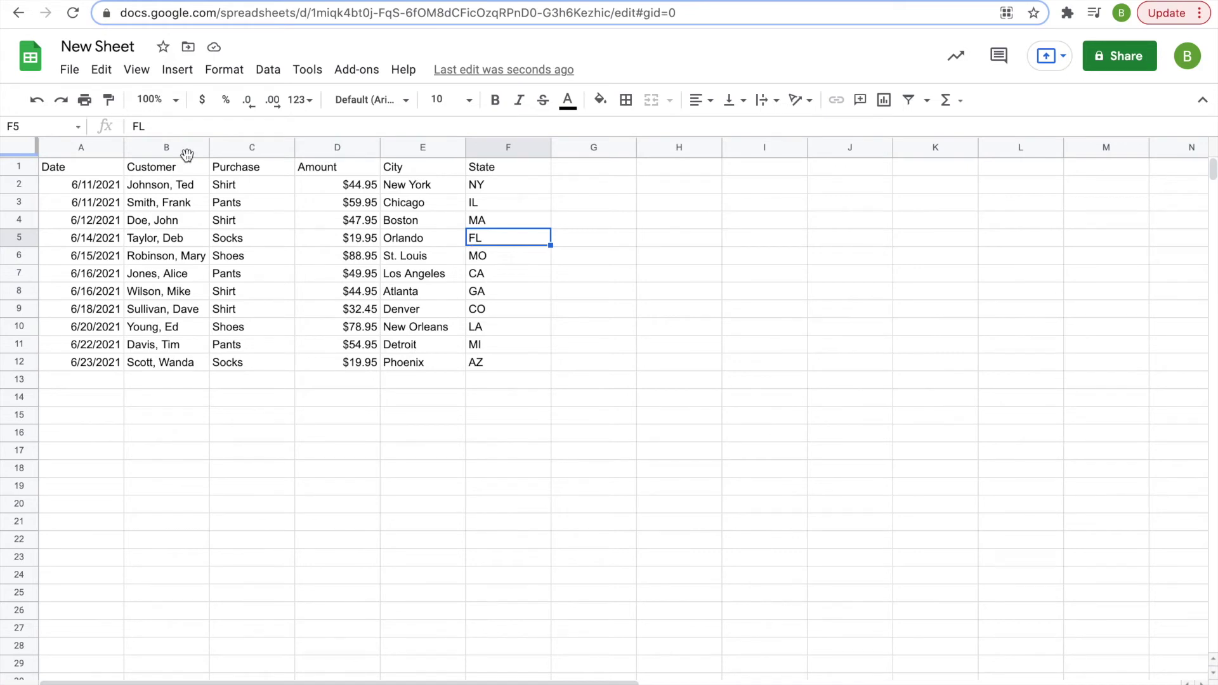
left_click(104, 169)
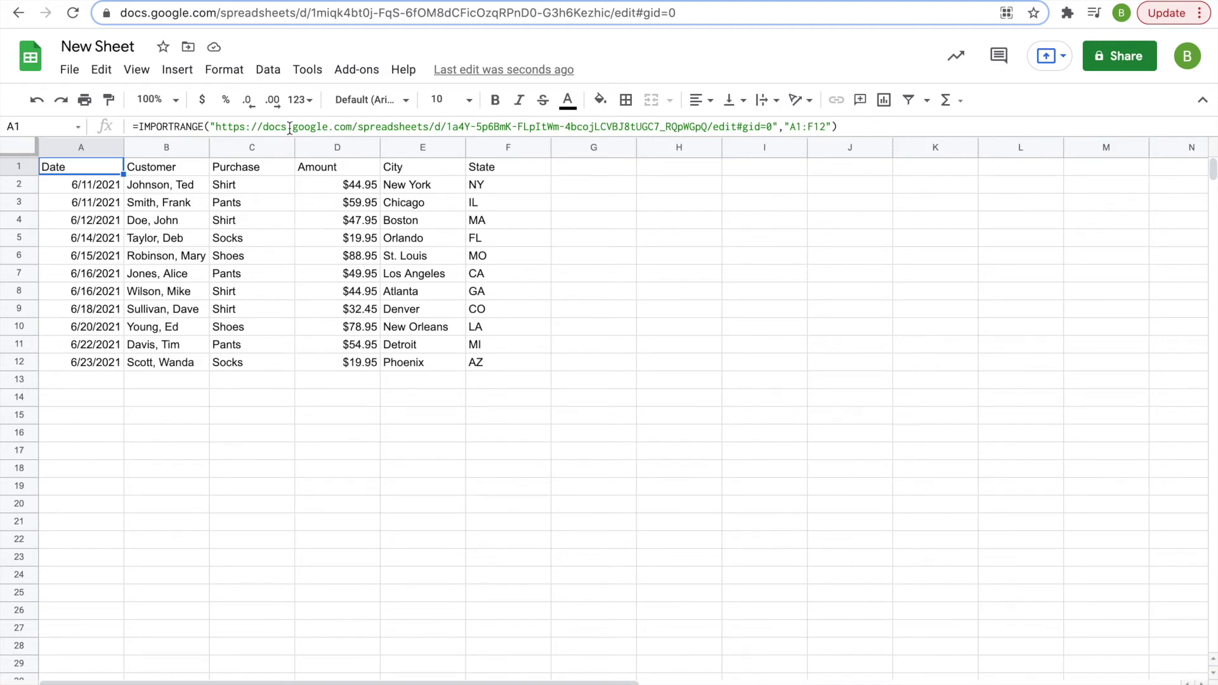
left_click(444, 127)
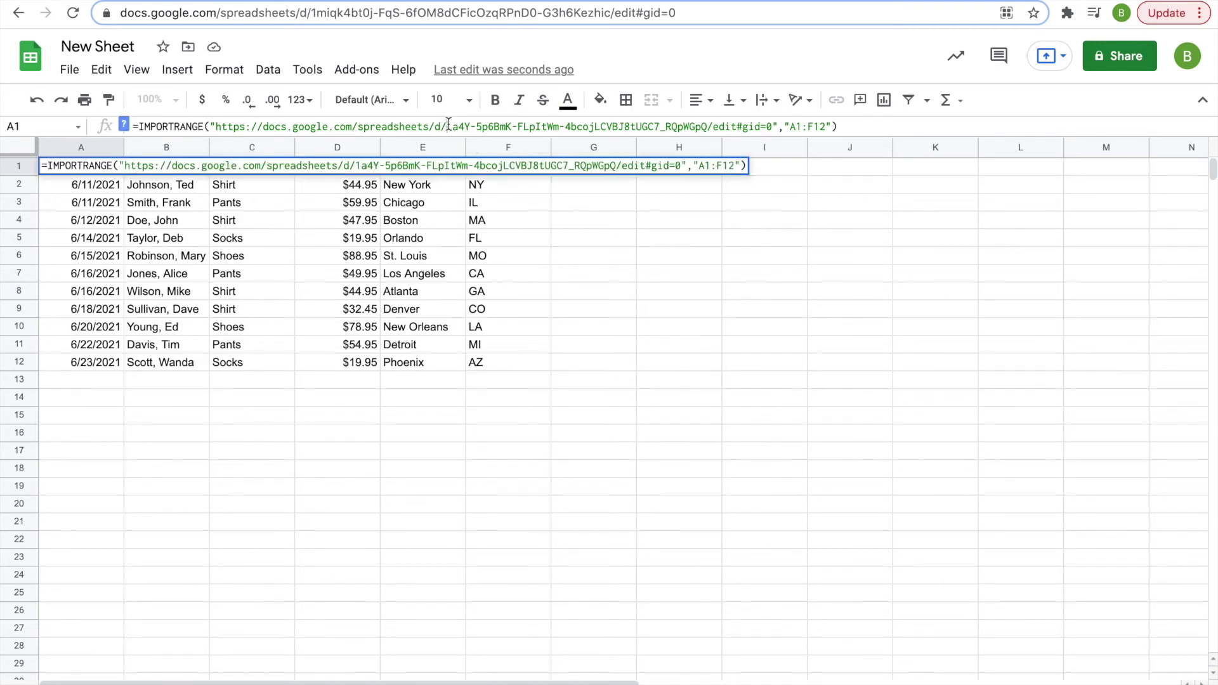
left_click_drag(448, 125, 217, 127)
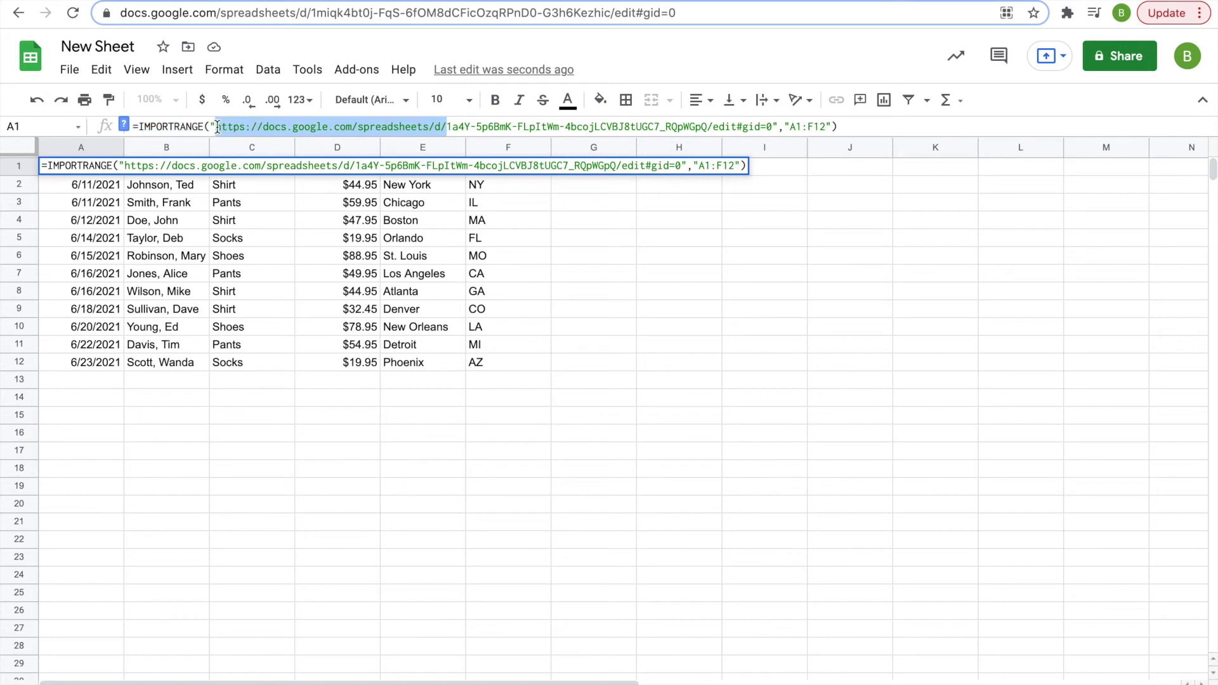
key("BackSpace")
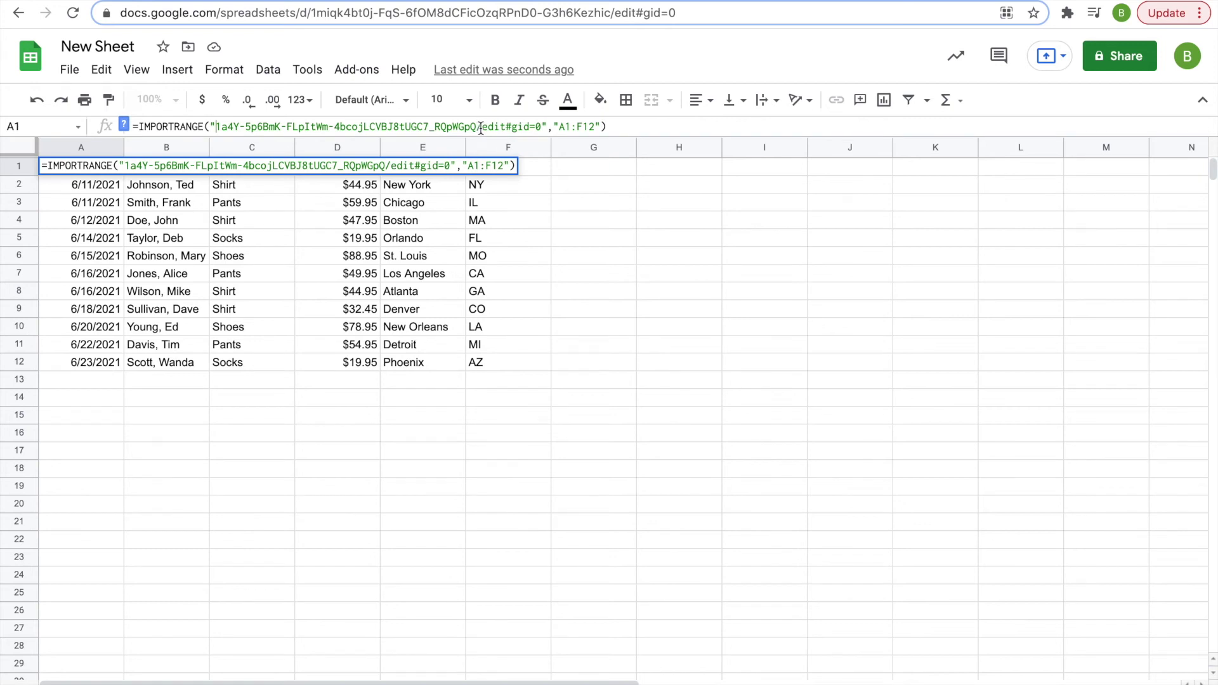
mouse_move(482, 126)
left_mouse_down()
mouse_move(521, 127)
mouse_move(483, 126)
left_mouse_up()
left_click(534, 127)
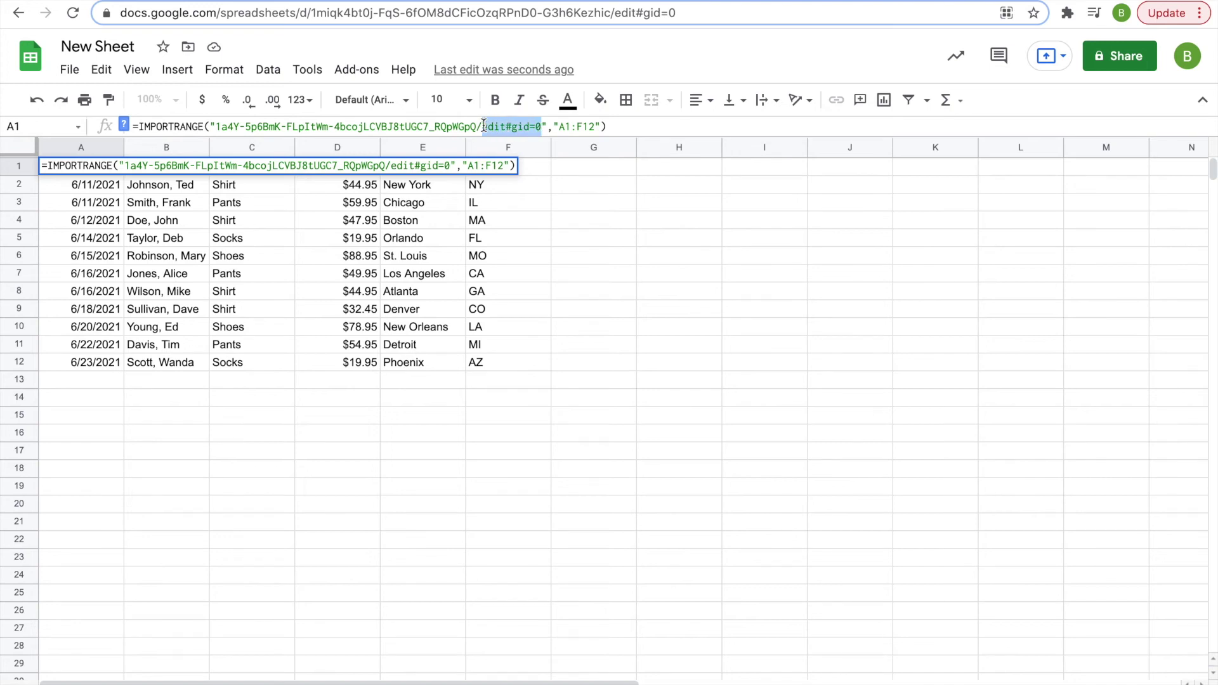
key("BackSpace")
key("Return")
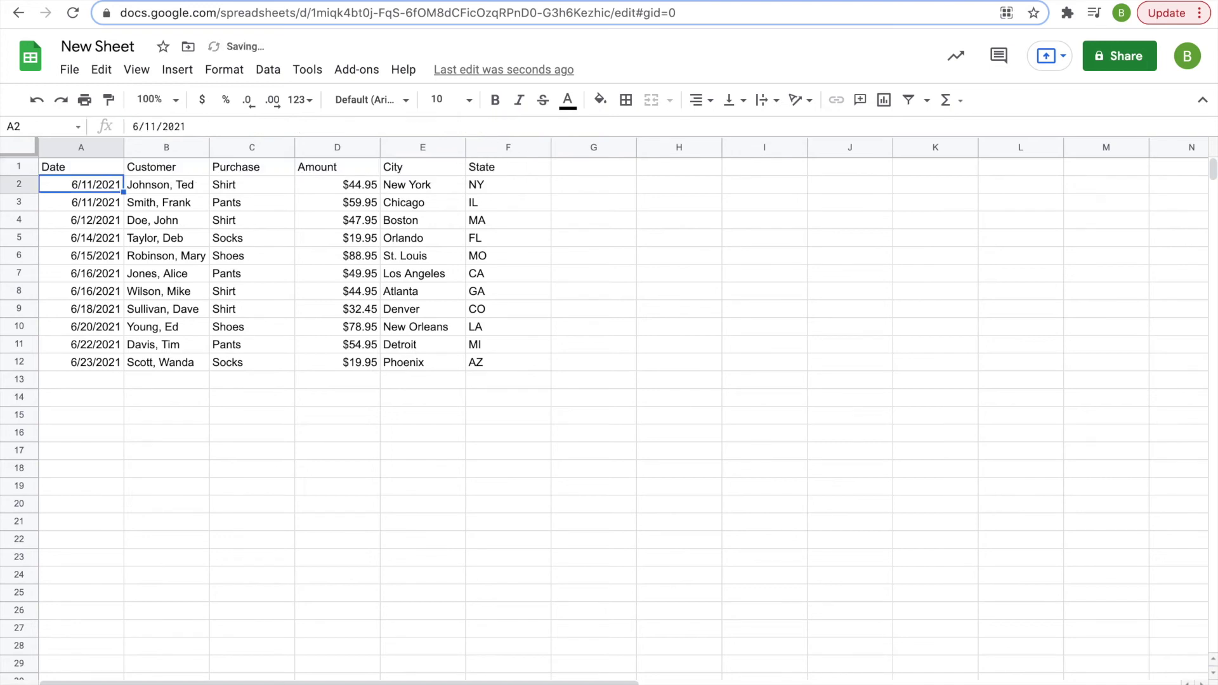
- Remove the trailing slash so A1's formula uses only the spreadsheet ID, then return to Data
left_click(66, 169)
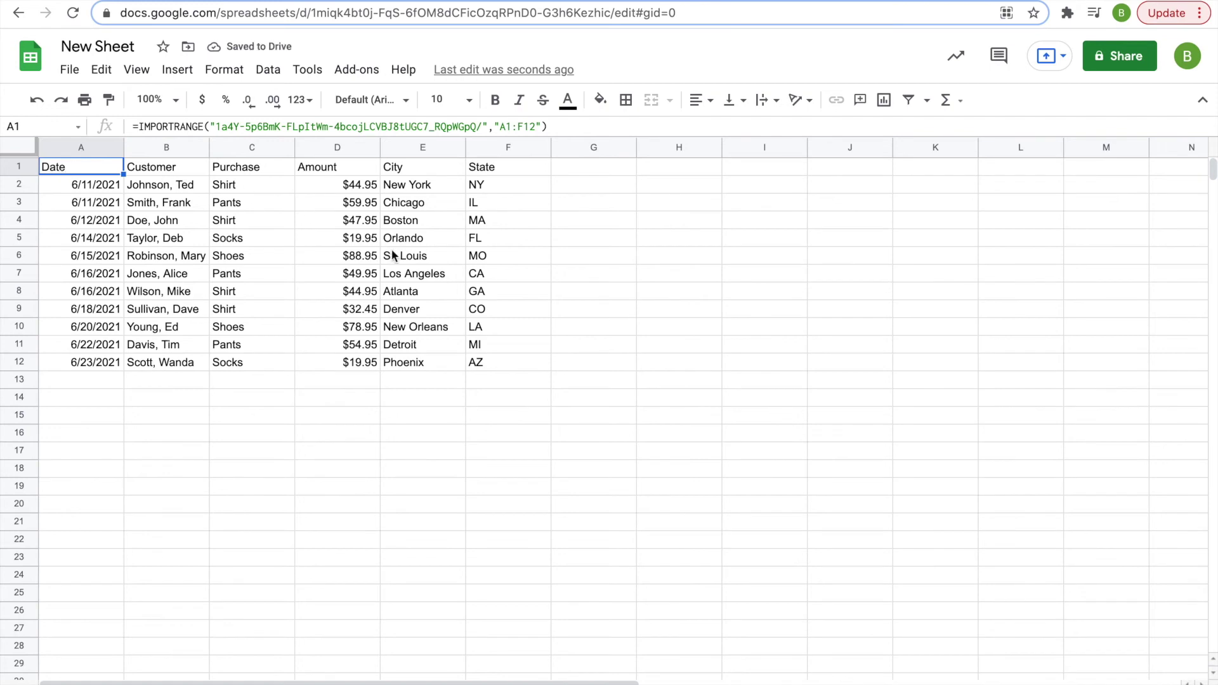
left_click(481, 127)
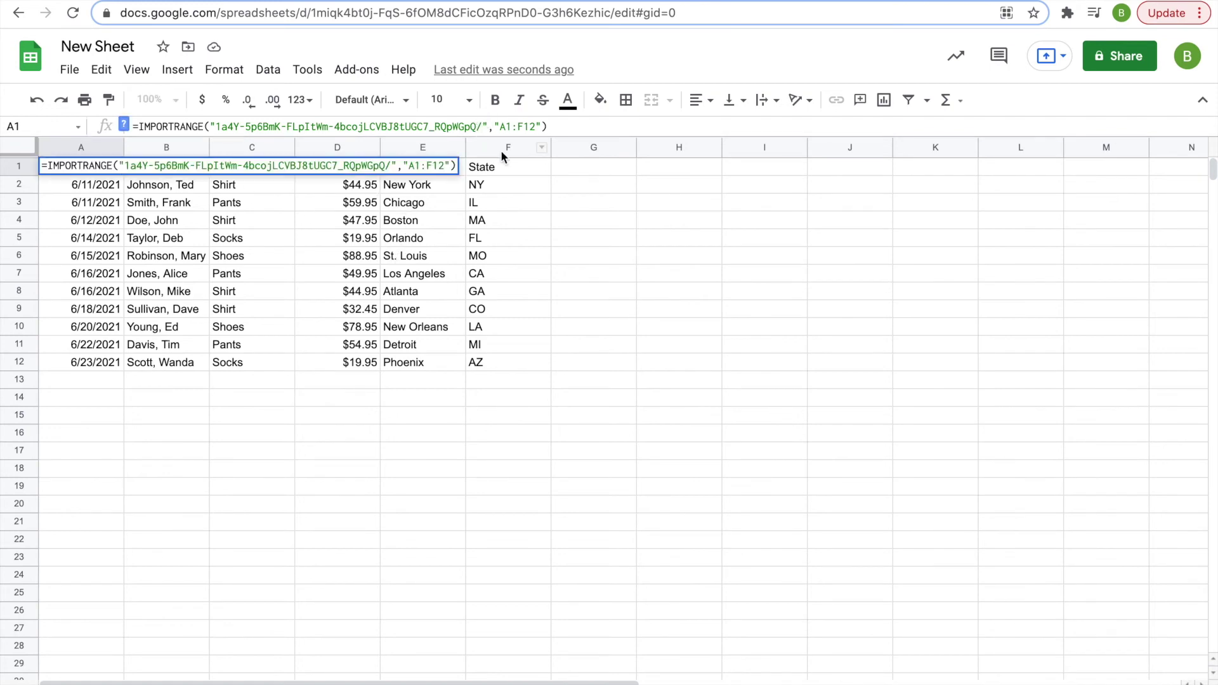
key("Return")
left_click(46, 170)
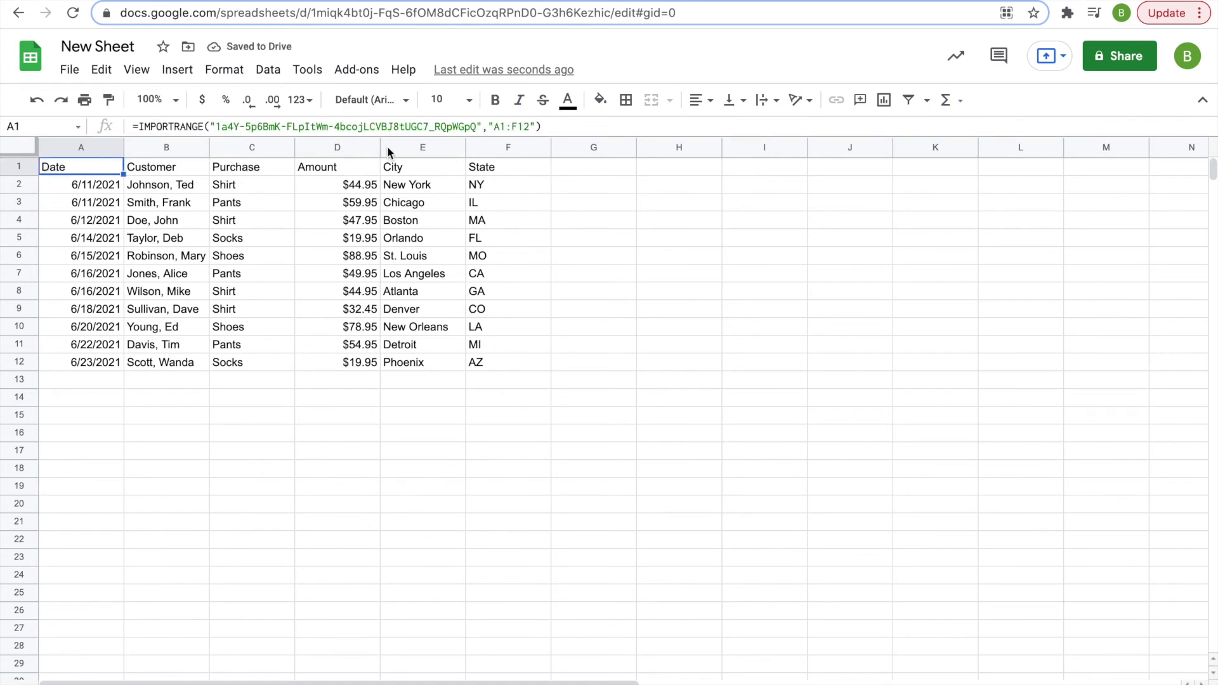
left_click(195, 6)
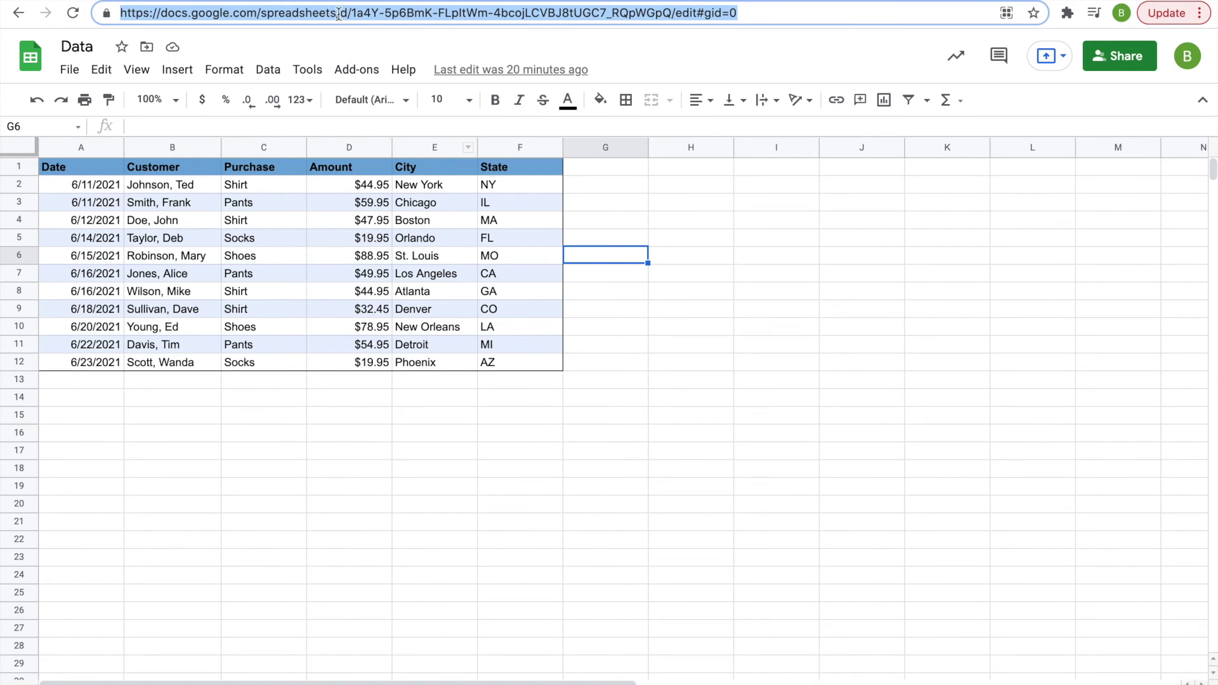
- Select the spreadsheet ID between /d/ and /edit in the Data spreadsheet's address
left_click(265, 14)
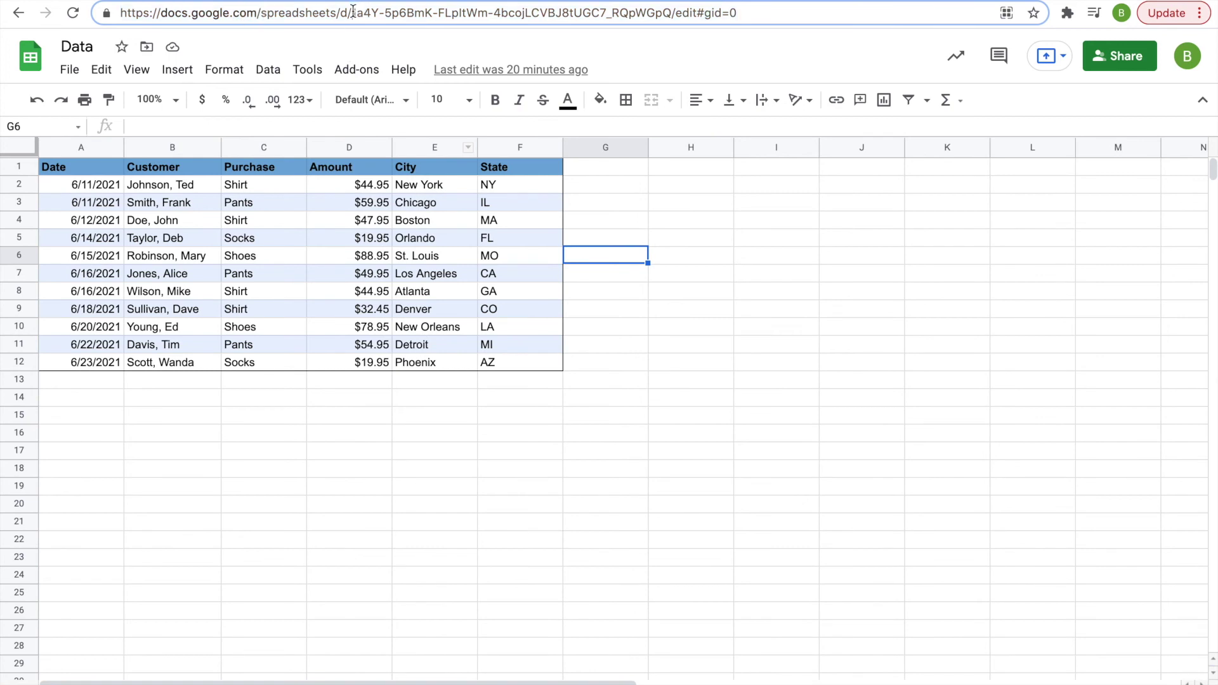
left_click_drag(352, 12, 672, 11)
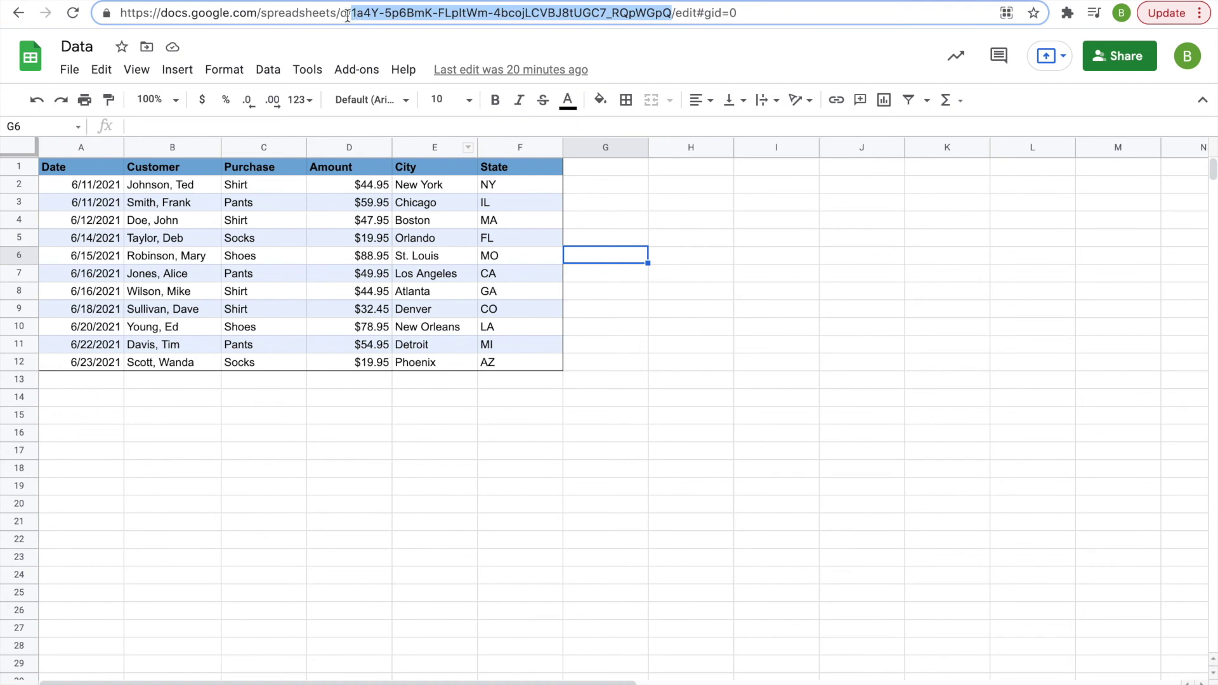